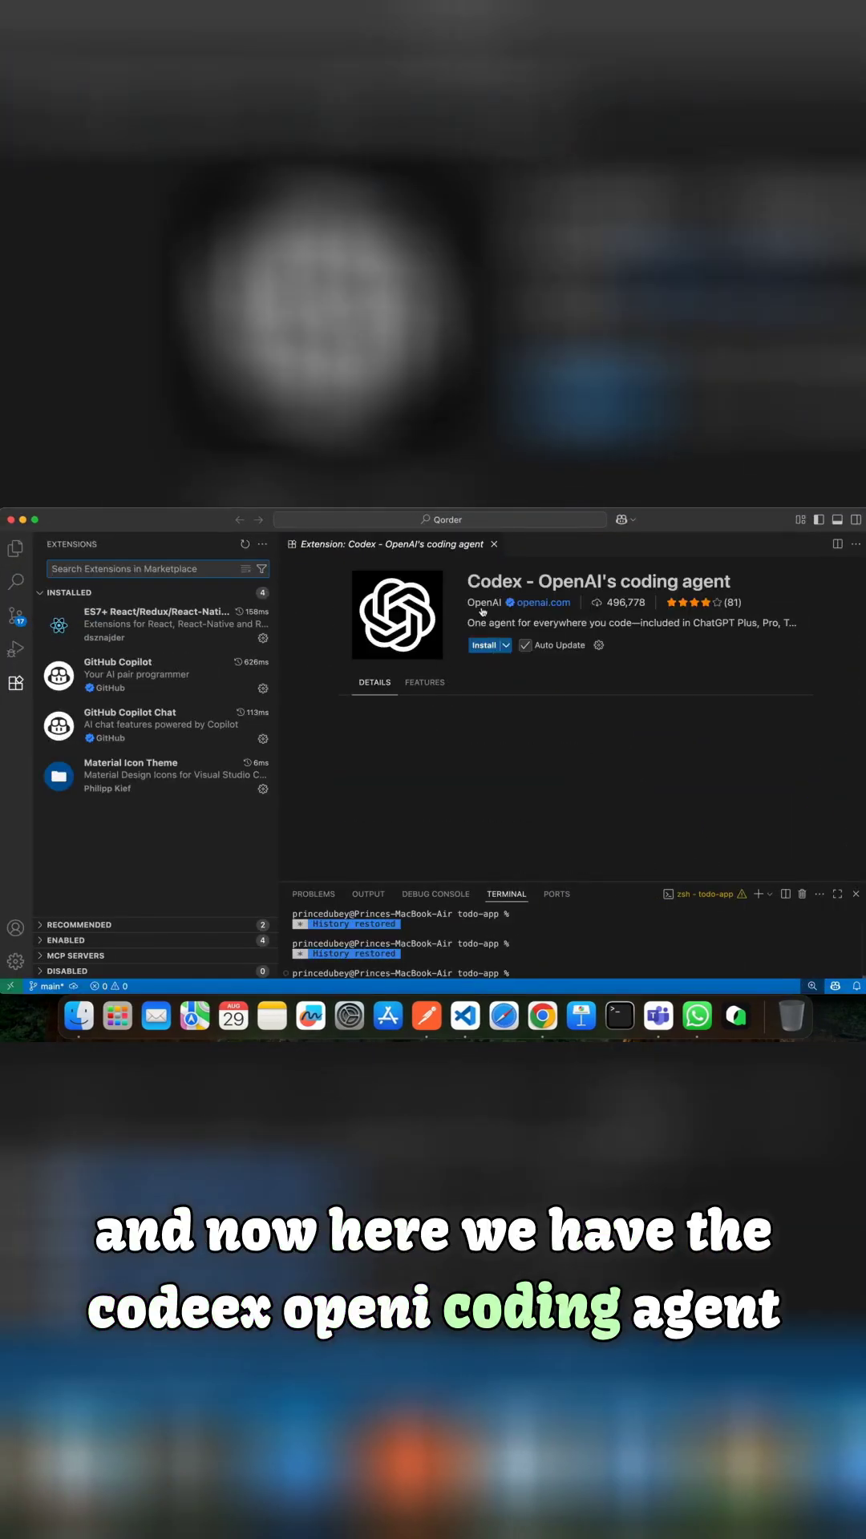
- Glance at the marketplace reviews, then install the Codex – OpenAI's coding agent extension
left_click(726, 604)
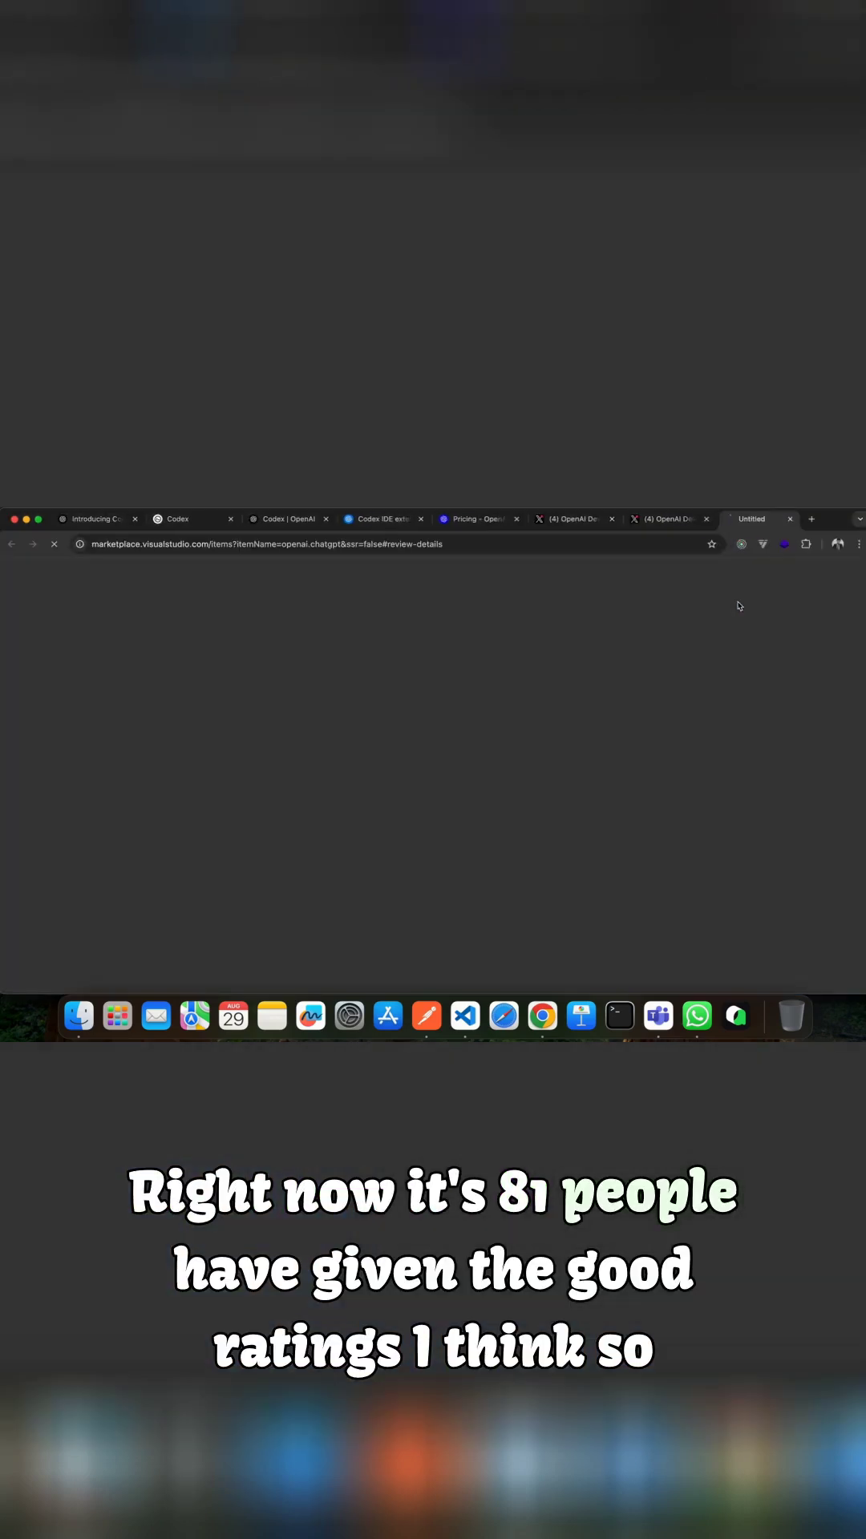
left_click(789, 519)
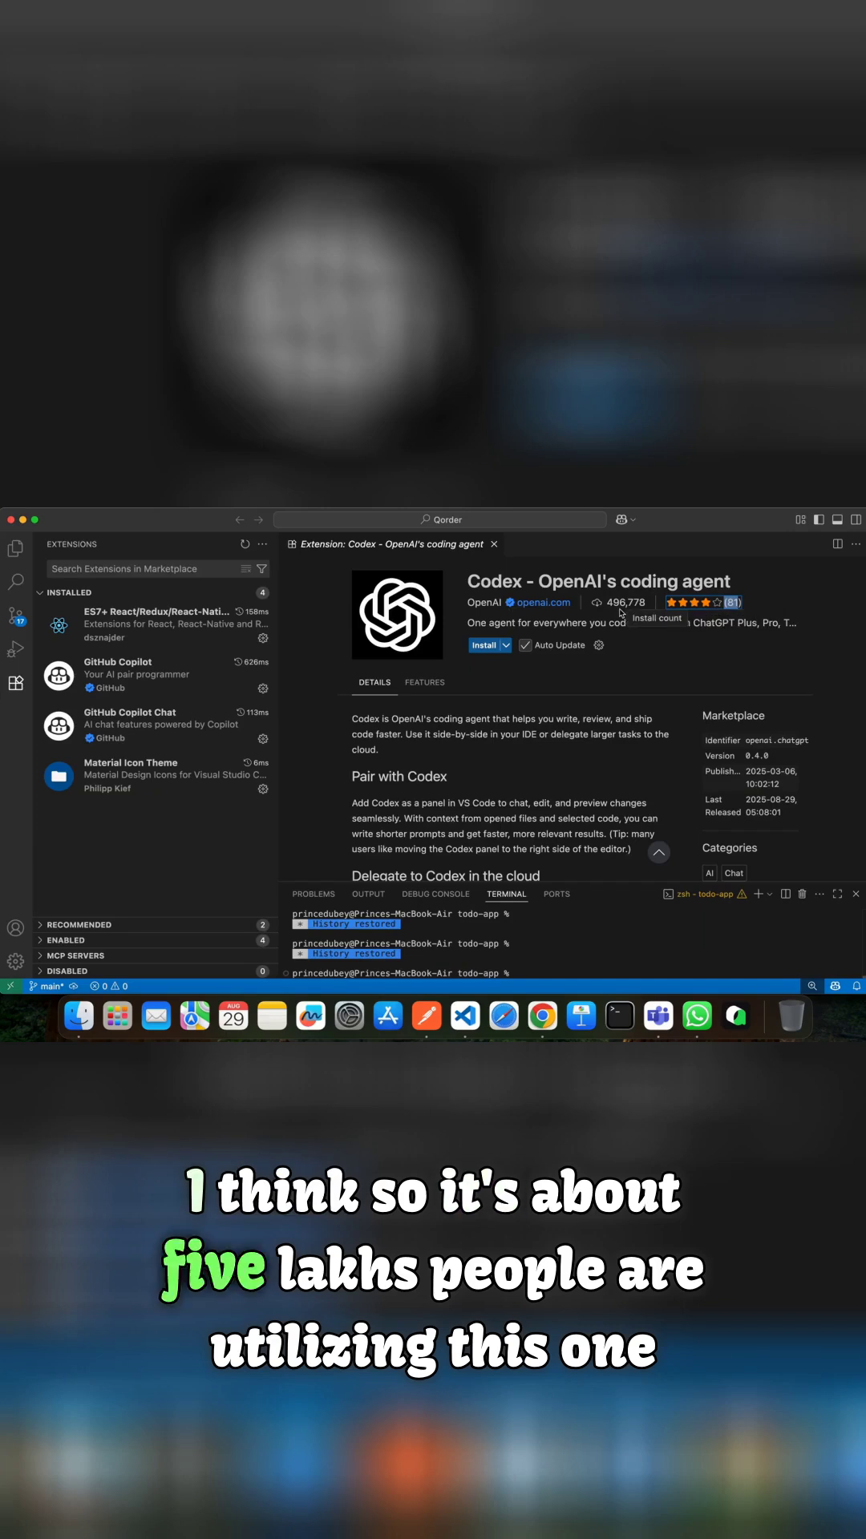
left_click(483, 644)
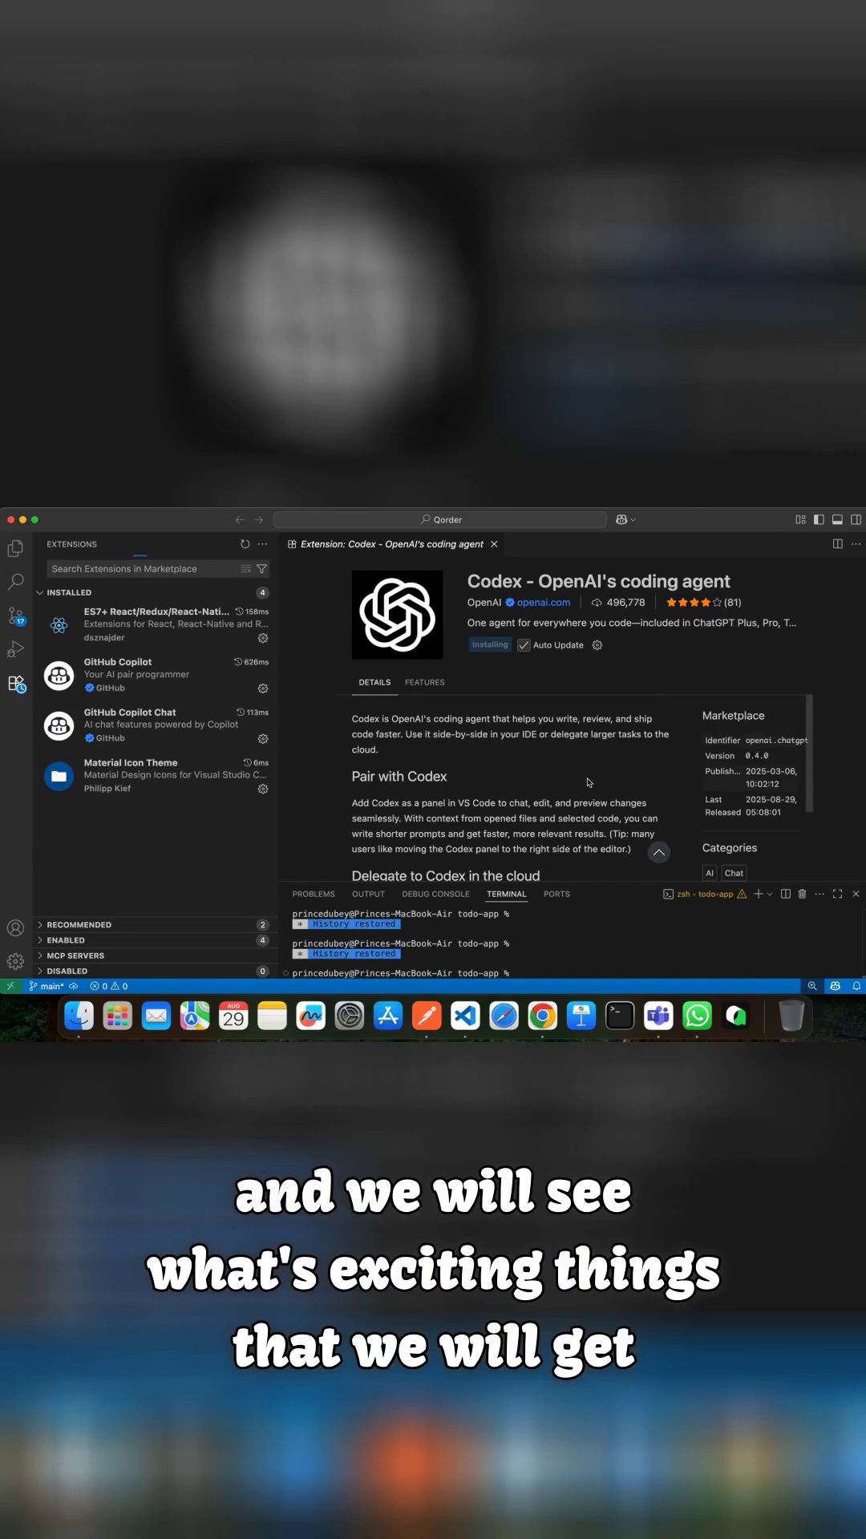
left_click(15, 548)
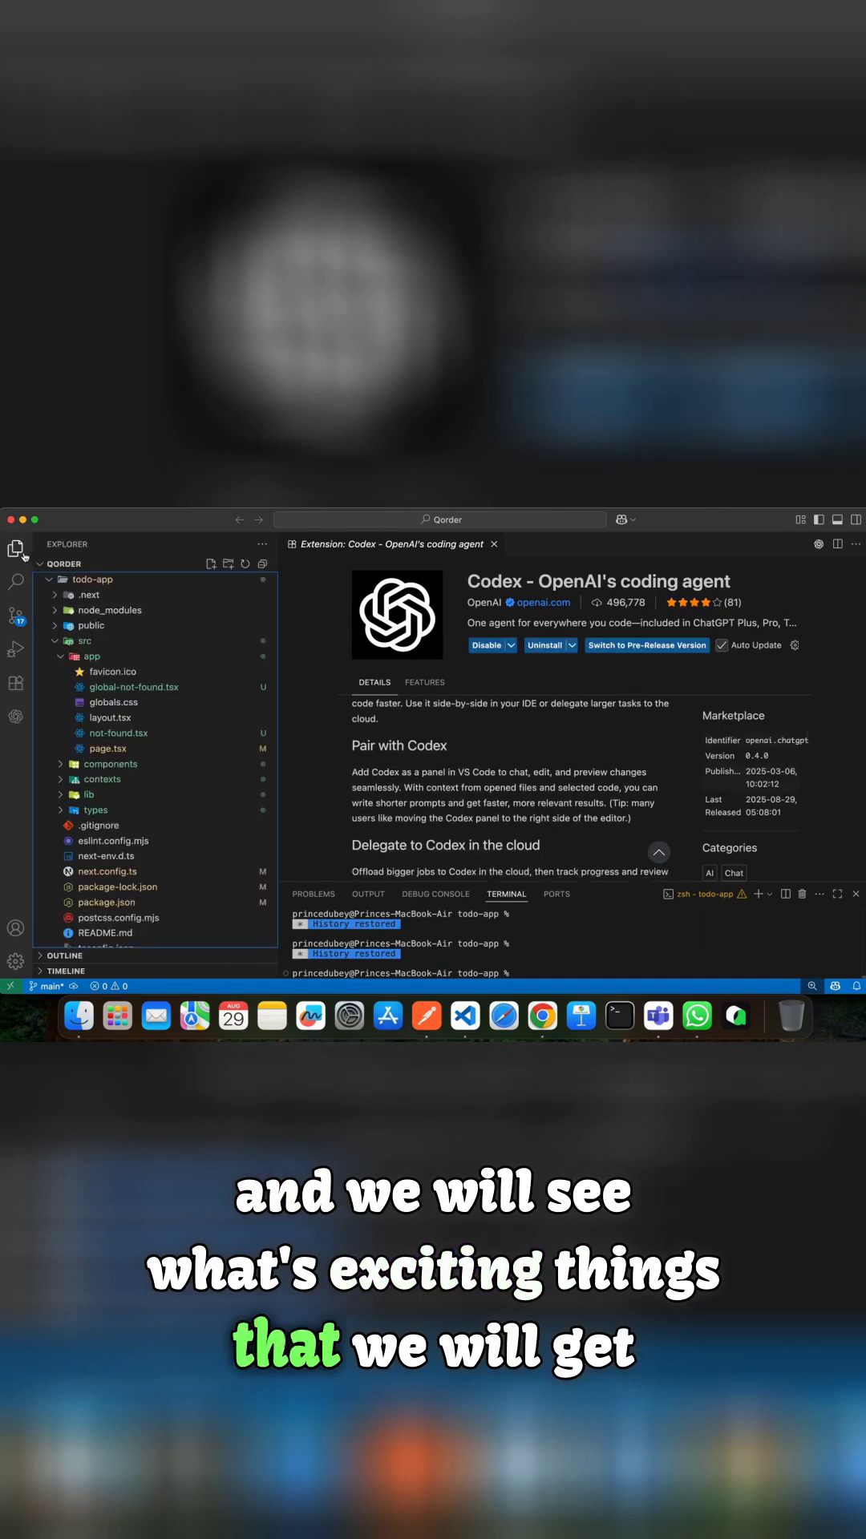
- Open the Codex side panel from the activity bar
left_click(16, 715)
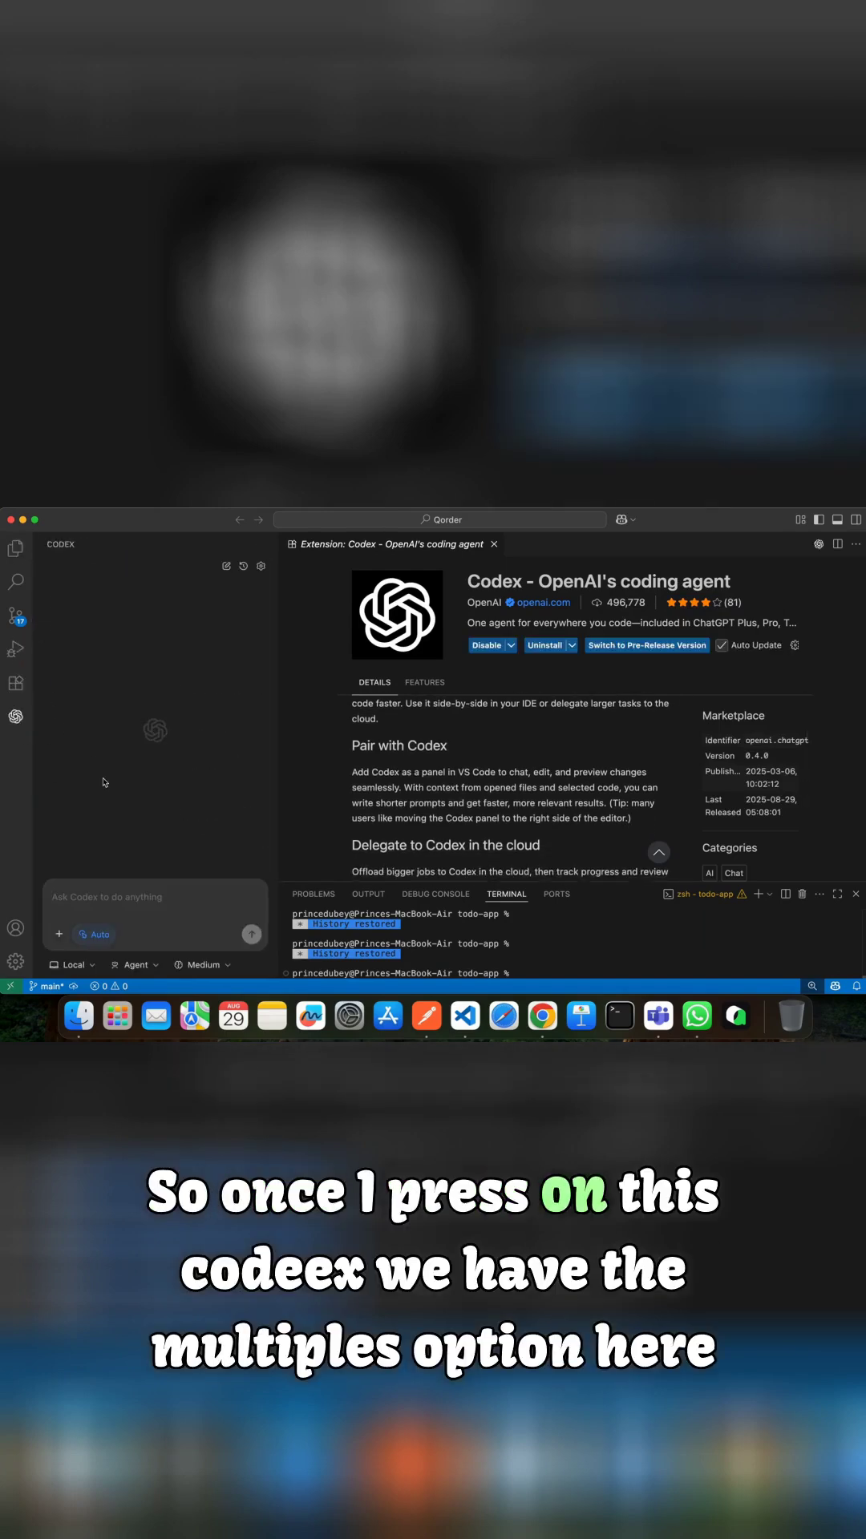